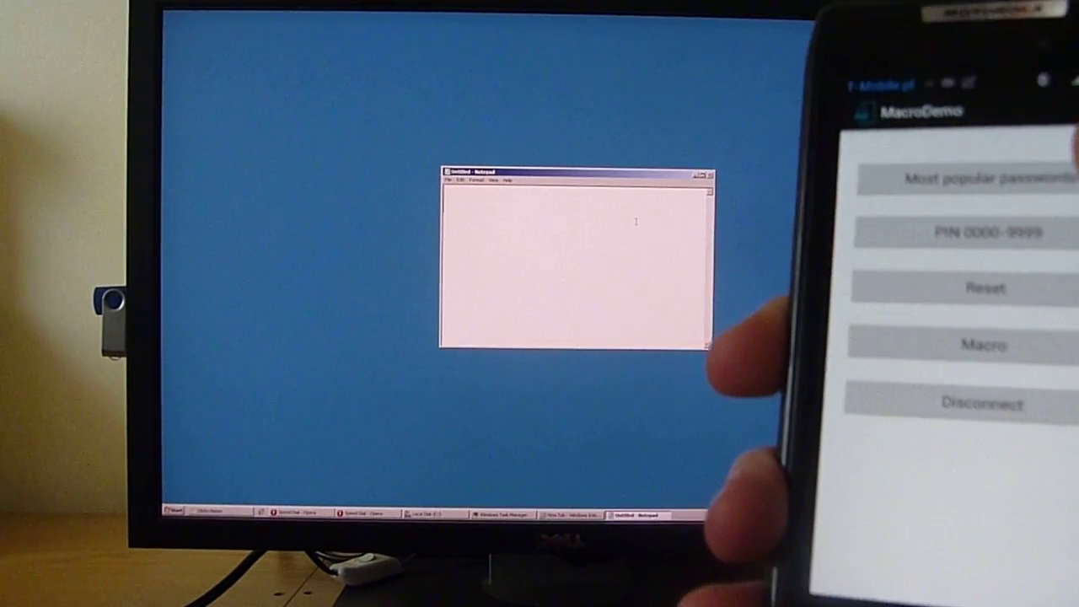
pyautogui.write('p')
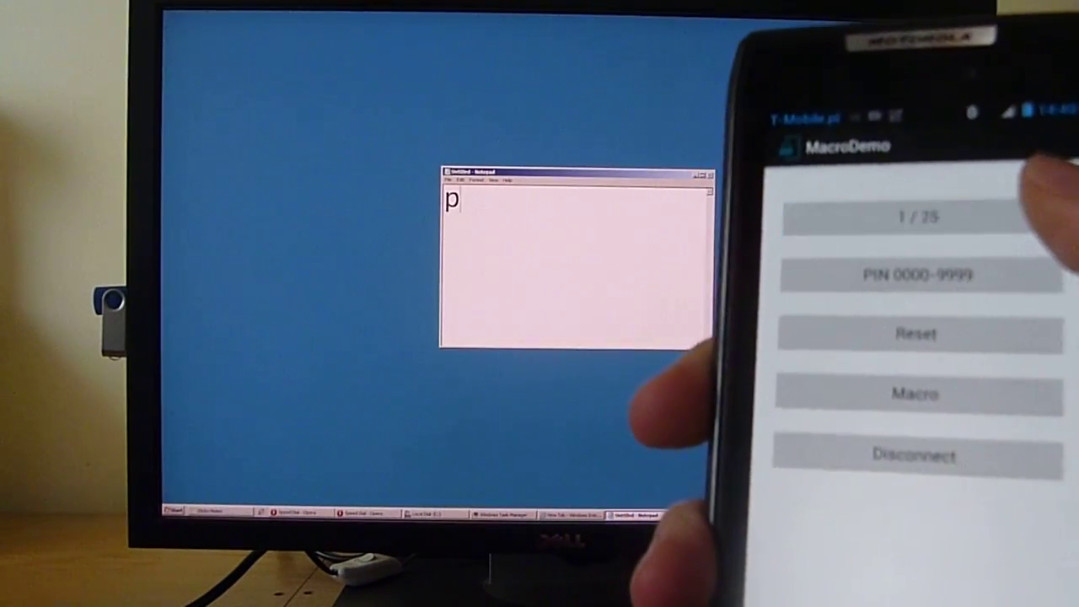
pyautogui.write('assword')
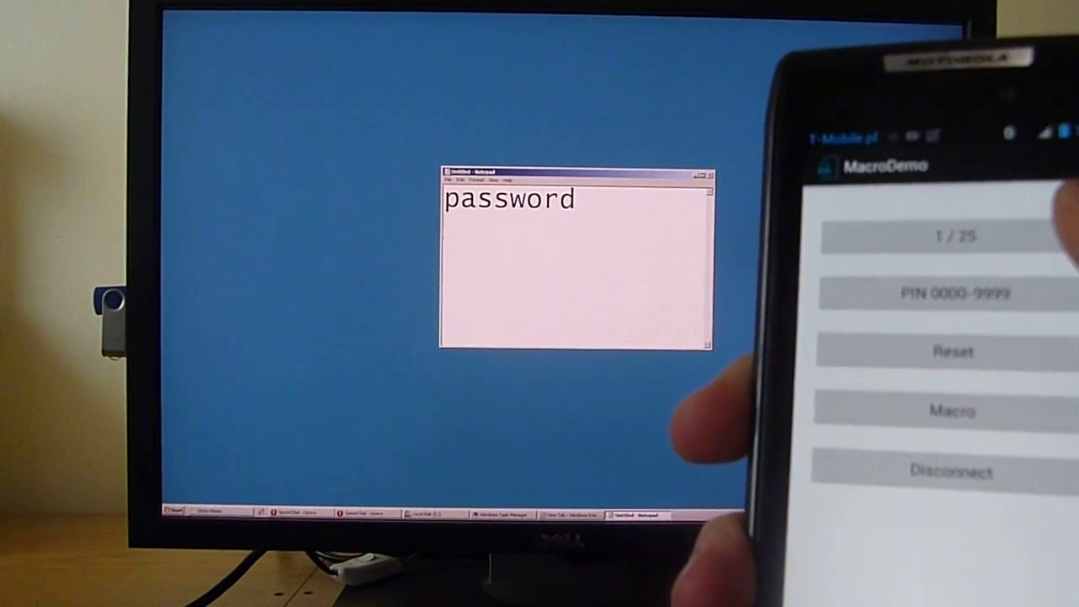
pyautogui.write(' 123456')
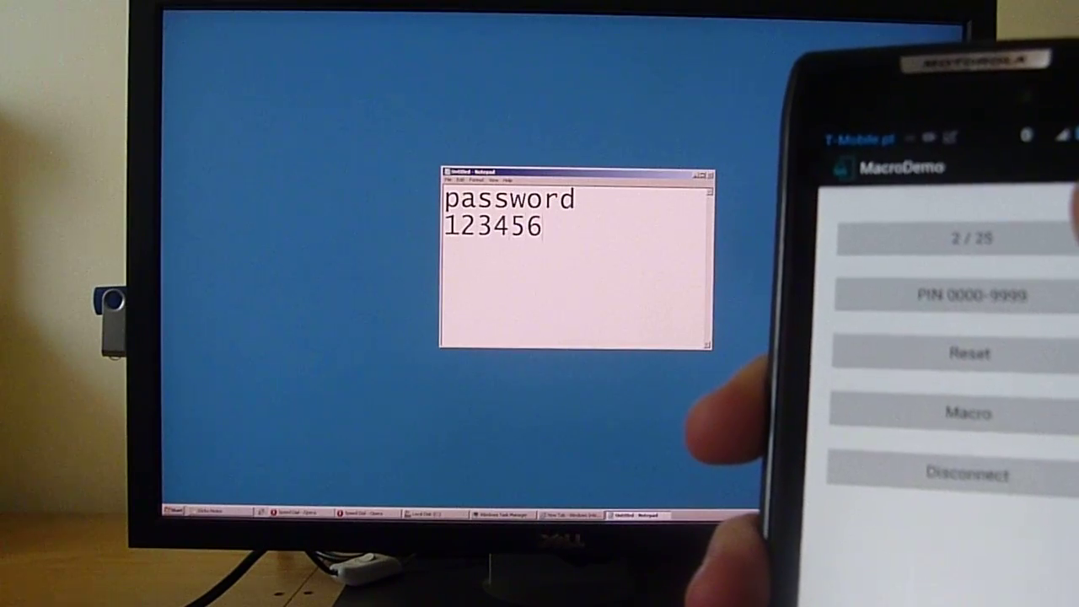
# Step: Move to a new line in Notepad so the next popular password lands on its own row
pyautogui.press('Return')
pyautogui.write('1')
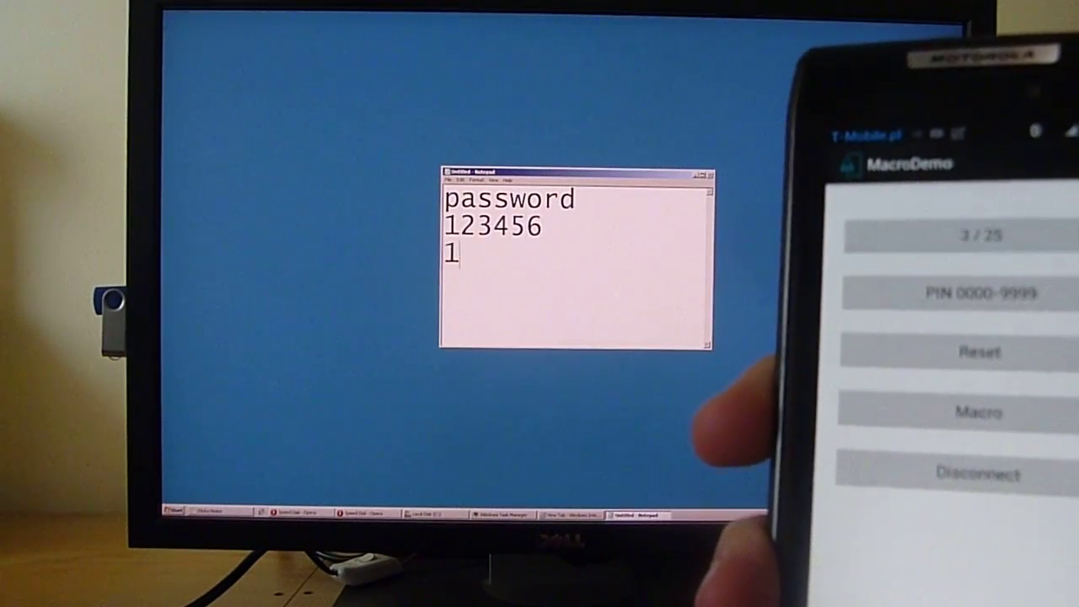
pyautogui.write('2345678')
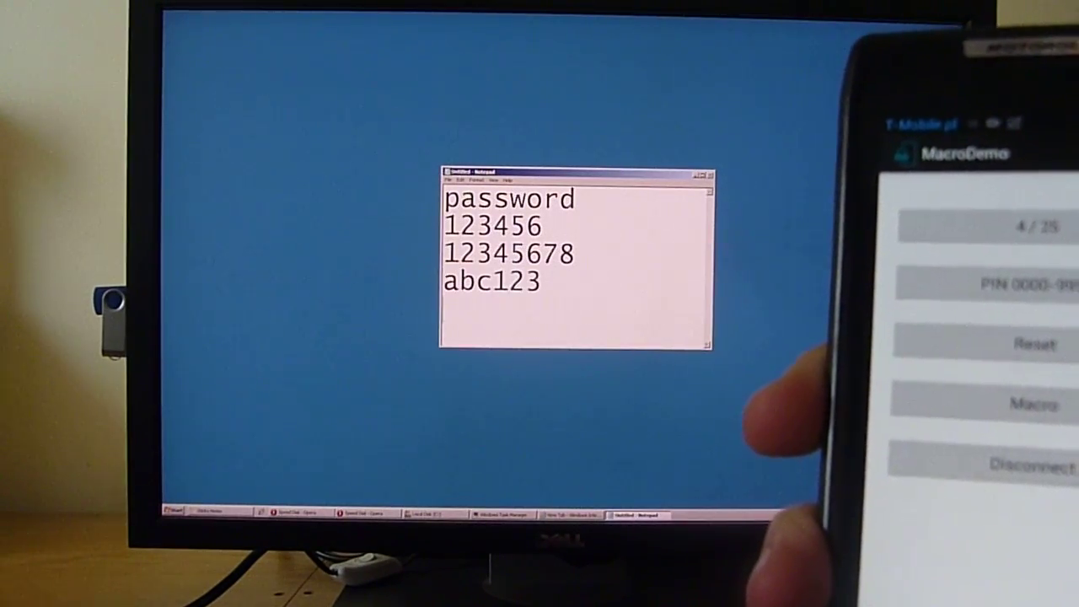
pyautogui.write('y')
# Step: Separate qwerty and the PINs 0000, 0001, 0002 and 0006 onto their own lines in Notepad
pyautogui.press('Return')
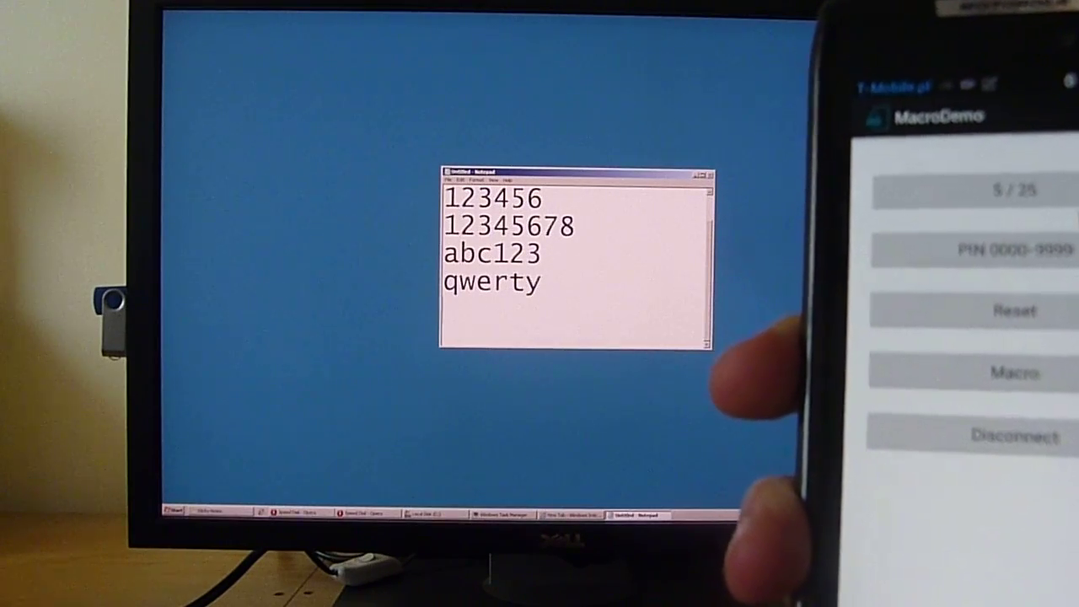
pyautogui.write('00')
pyautogui.press('Return')
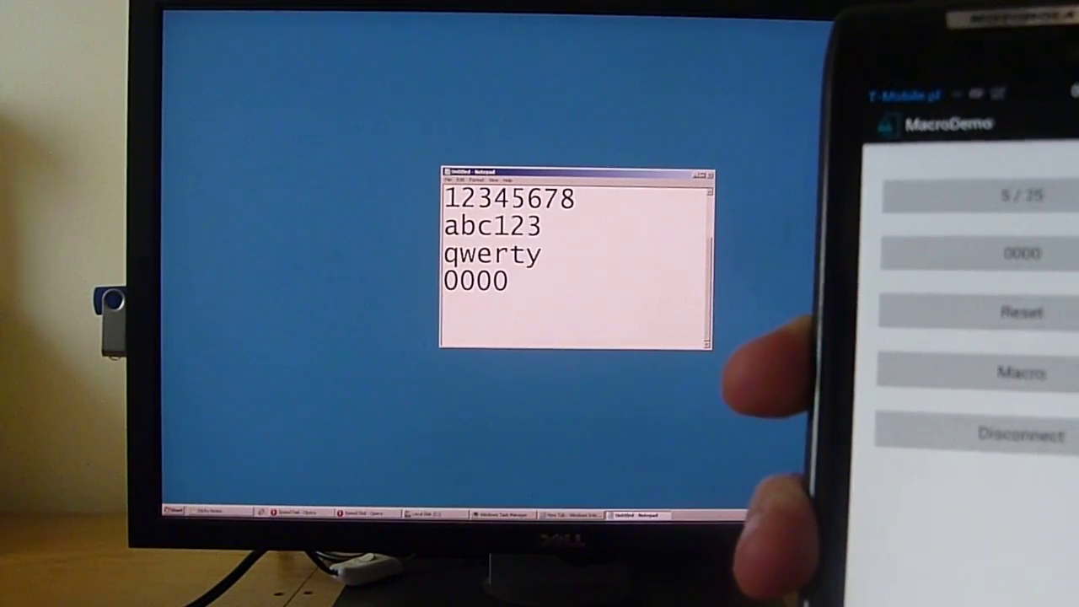
pyautogui.write('01')
pyautogui.press('Return')
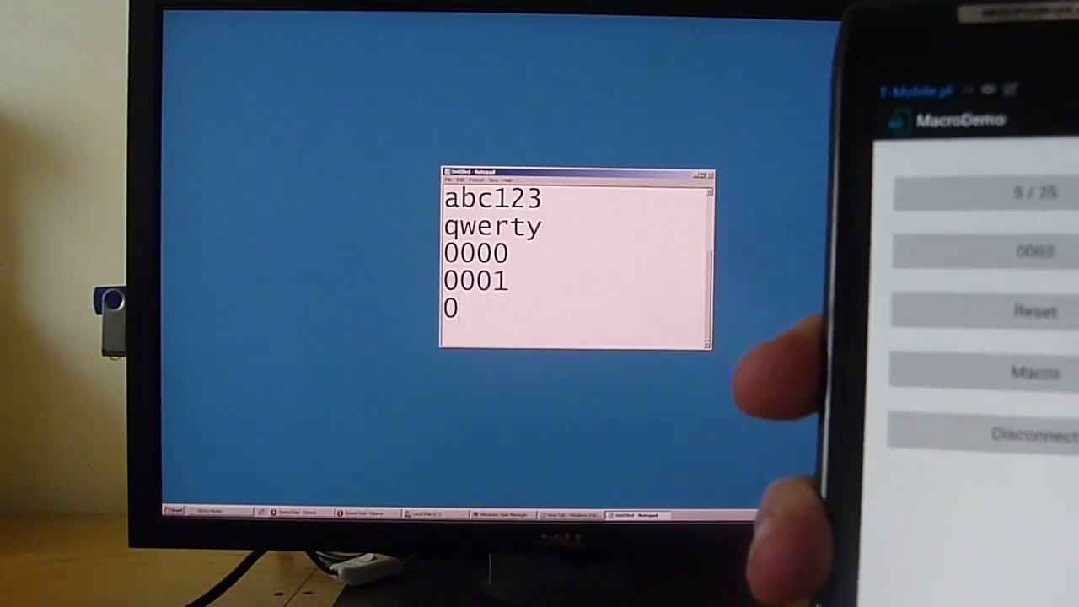
pyautogui.write('2')
pyautogui.press('Return')
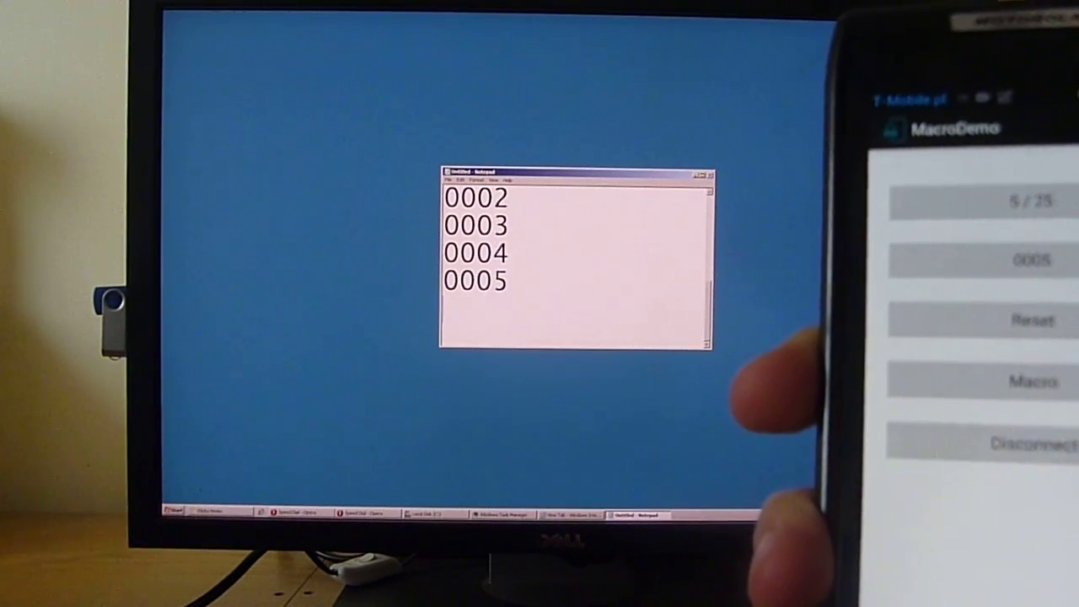
pyautogui.press('Return')
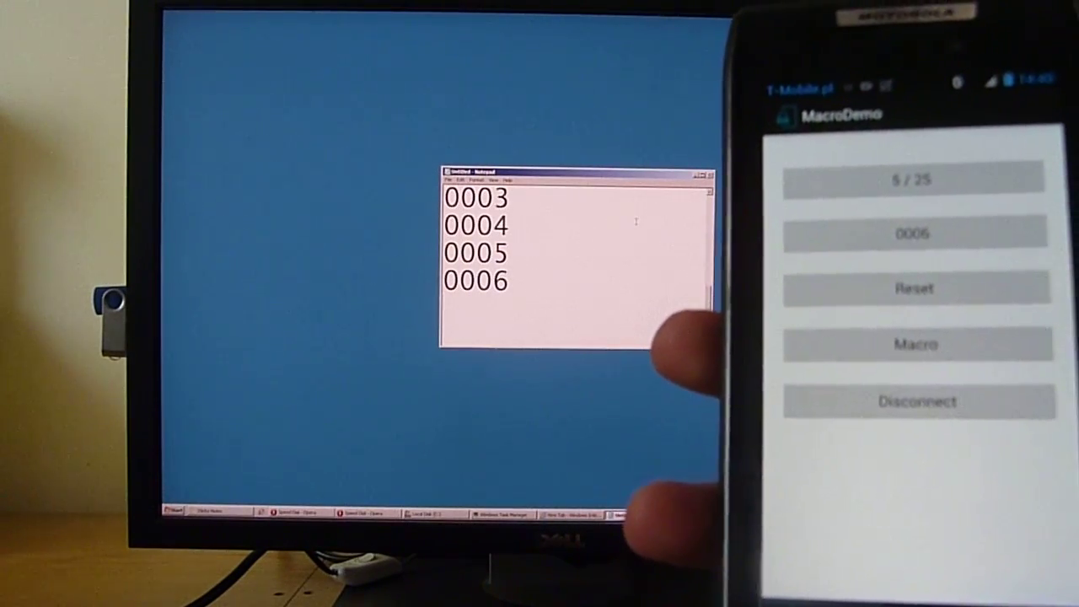
# Step: Run the Command macro so cmd starts a continuous ping of 127.0.0.1
pyautogui.click(938, 339)
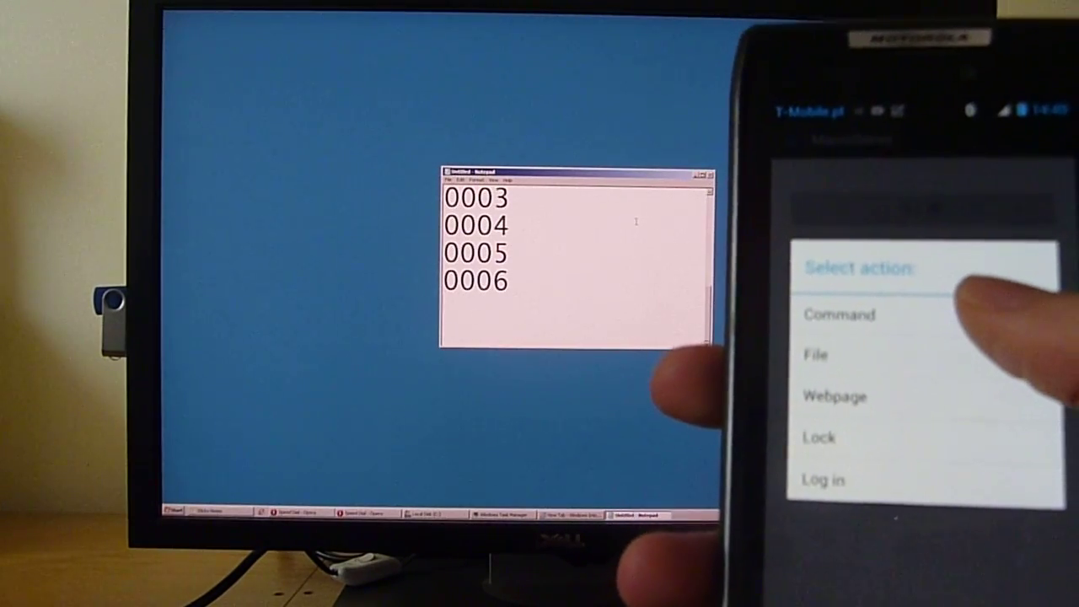
pyautogui.click(986, 319)
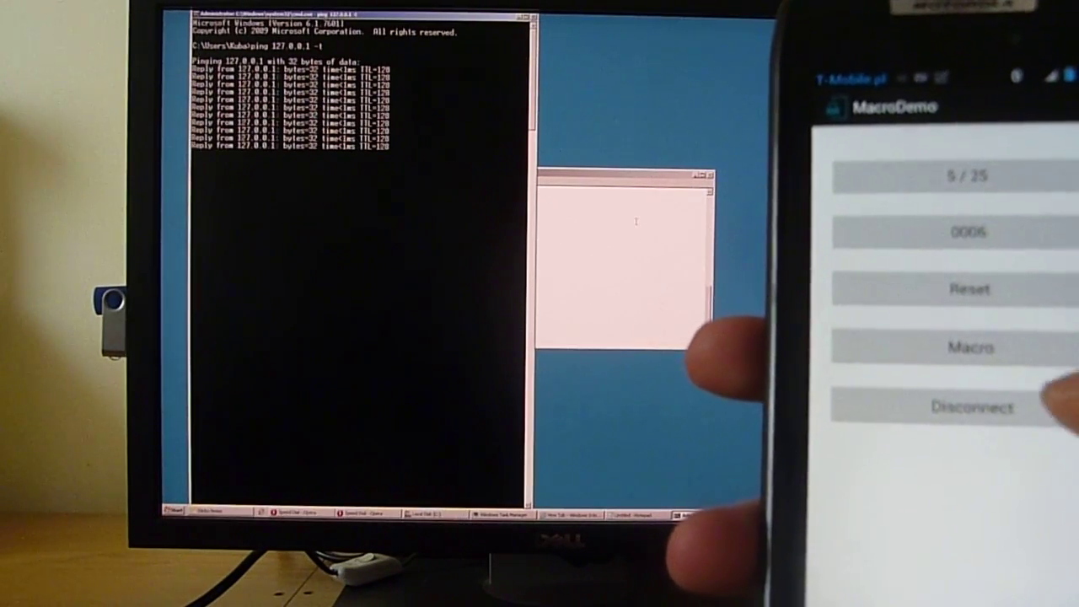
pyautogui.click(973, 343)
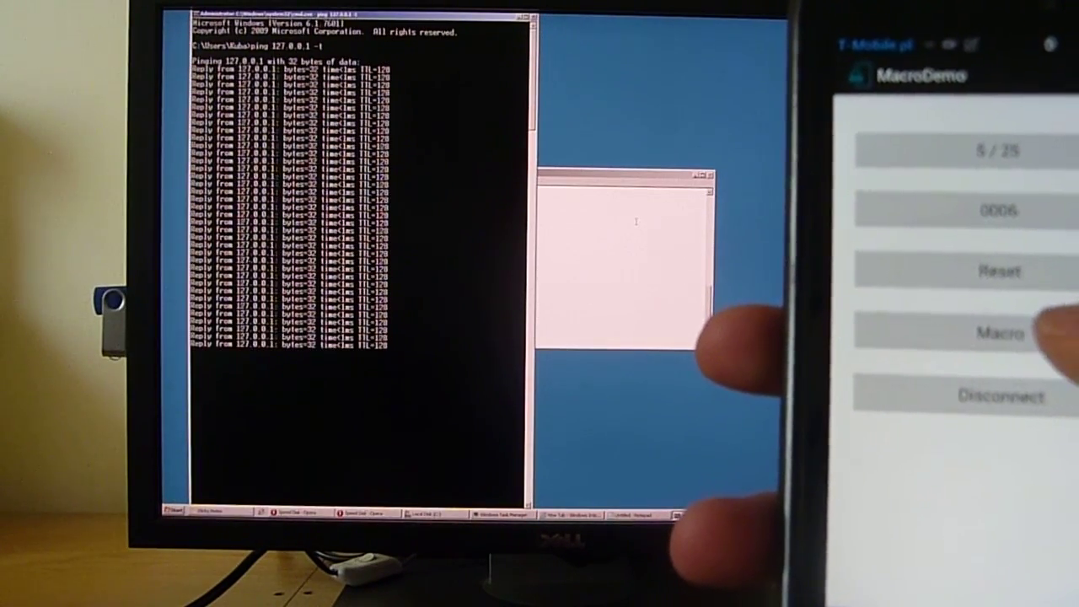
pyautogui.click(1050, 335)
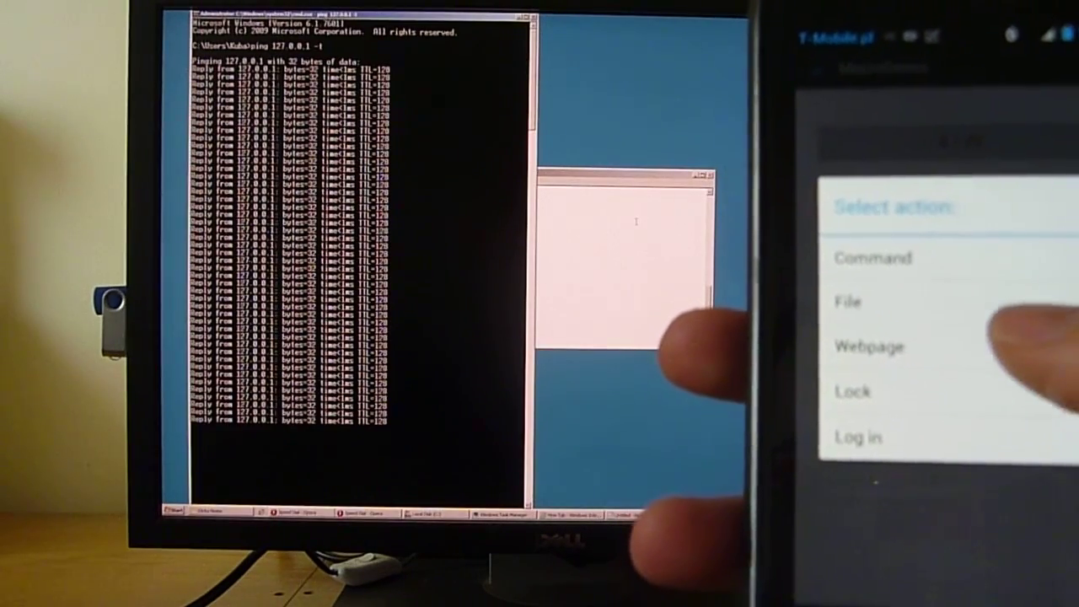
pyautogui.press('super+r')
pyautogui.write('explorer ht')
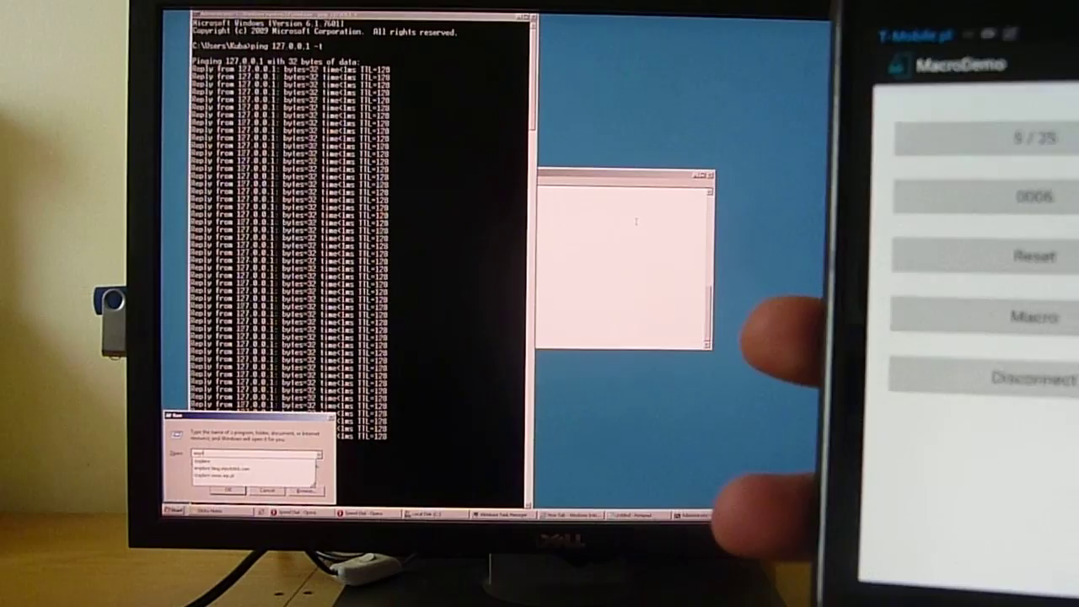
pyautogui.write('tp:')
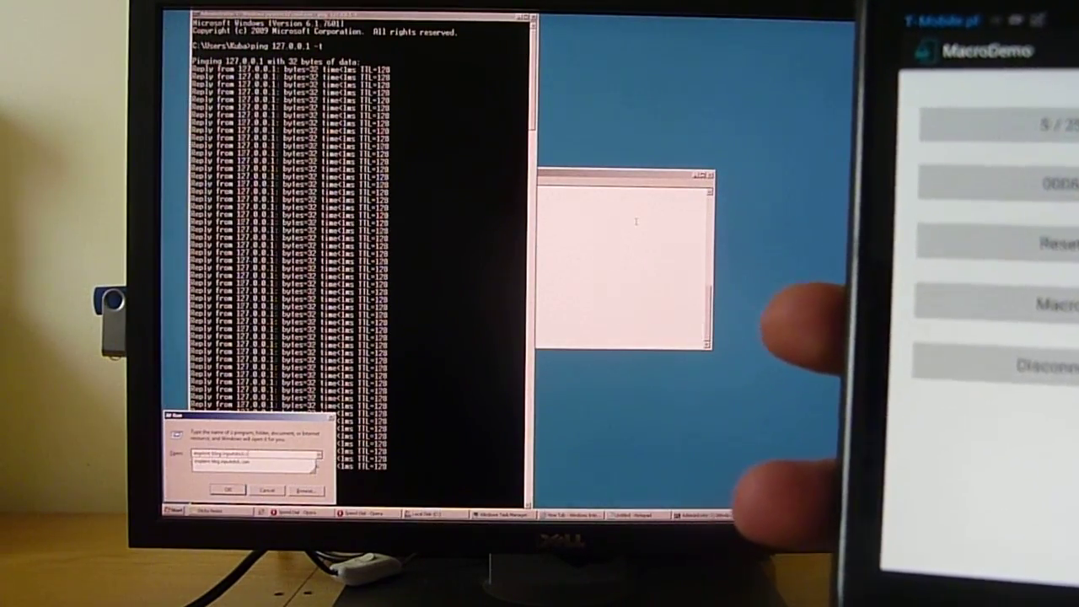
pyautogui.press('Return')
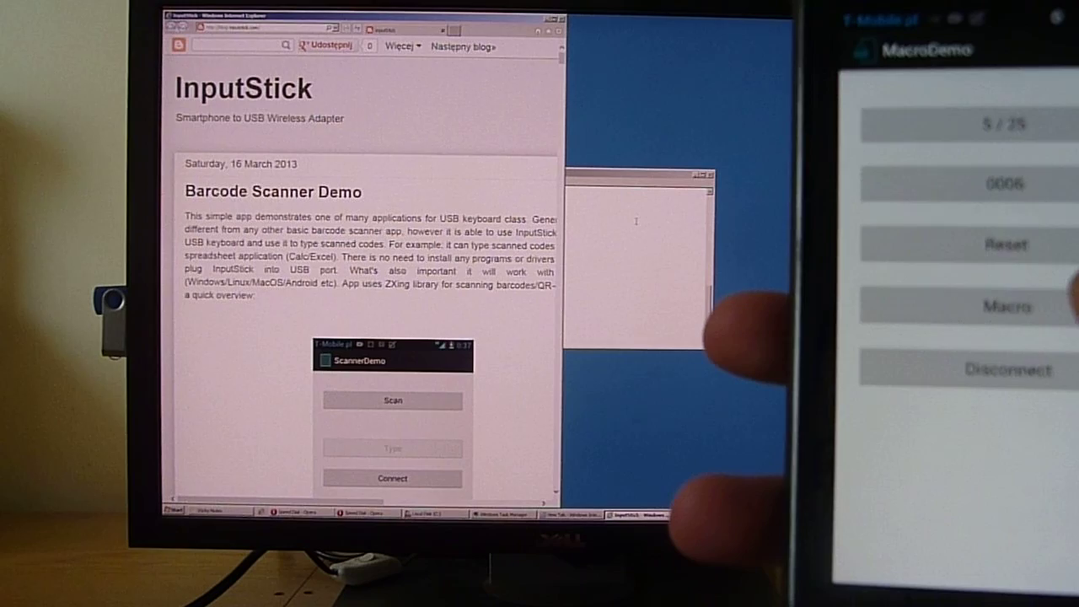
pyautogui.click(1008, 309)
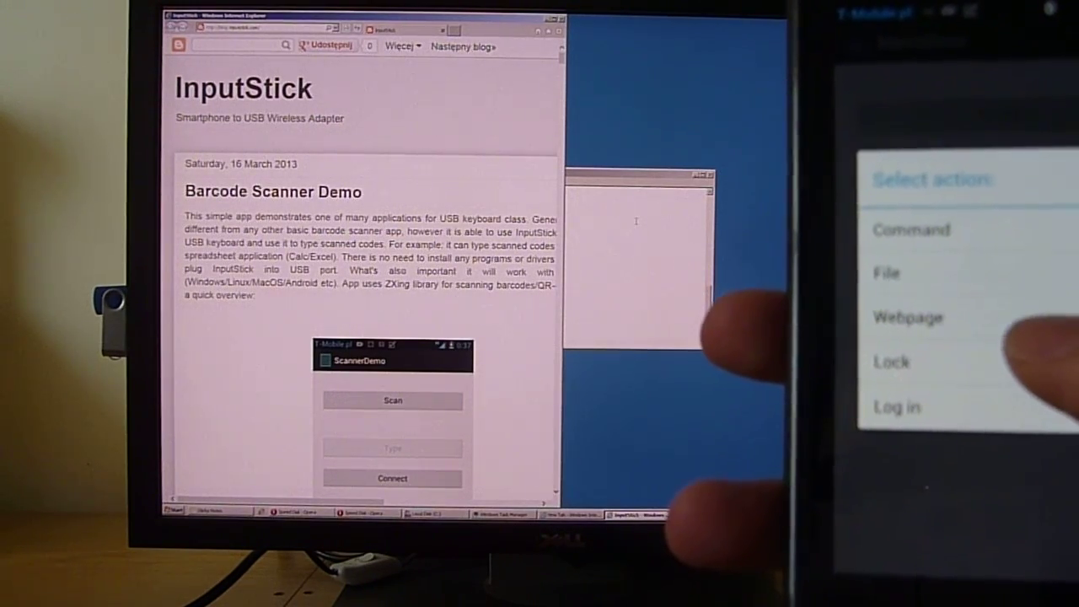
pyautogui.click(897, 358)
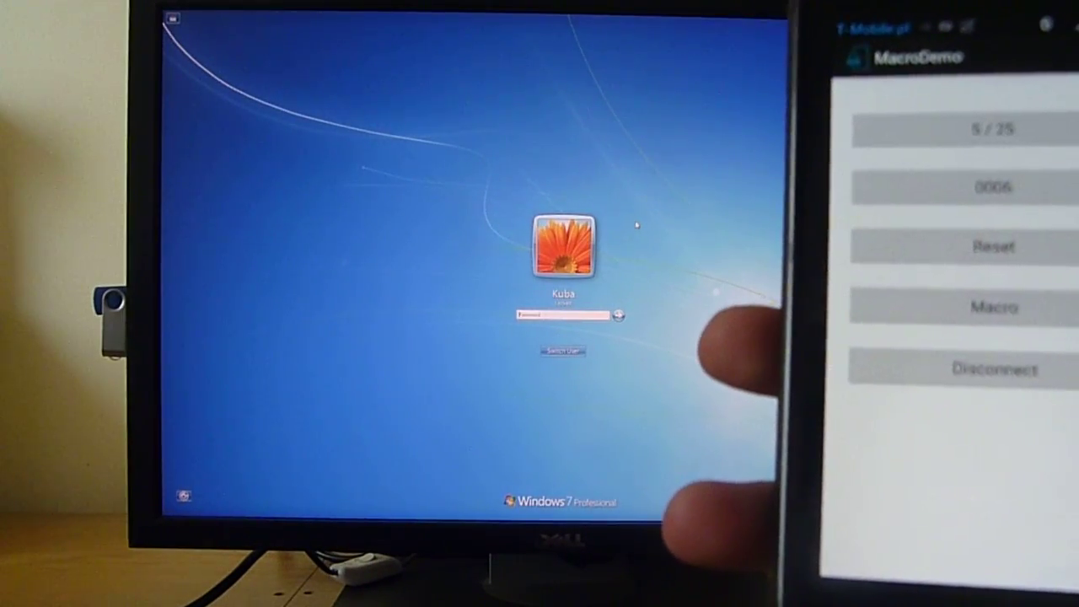
pyautogui.click(986, 311)
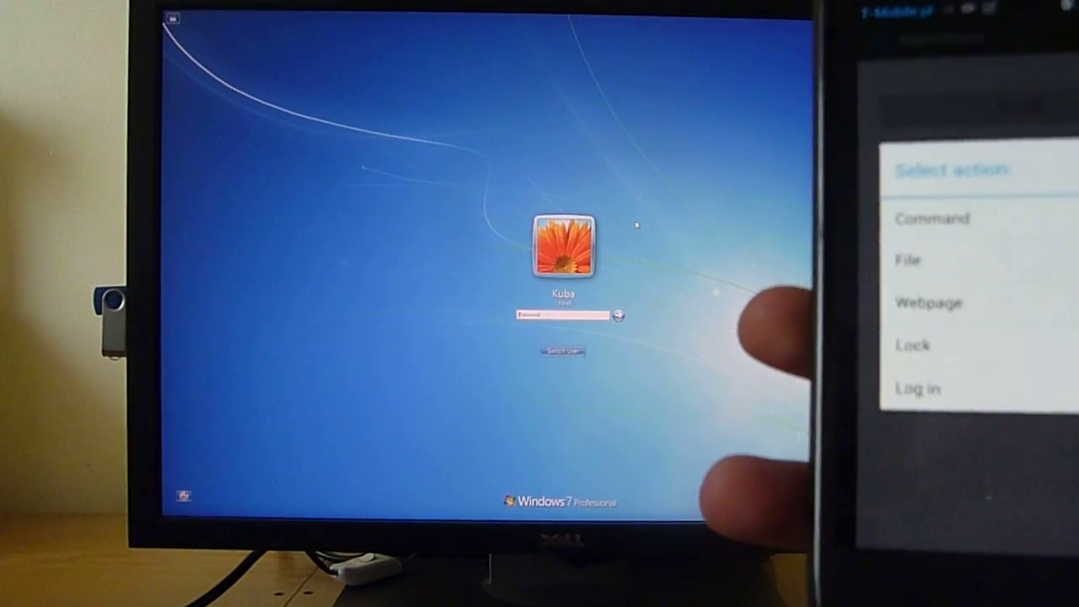
pyautogui.click(908, 395)
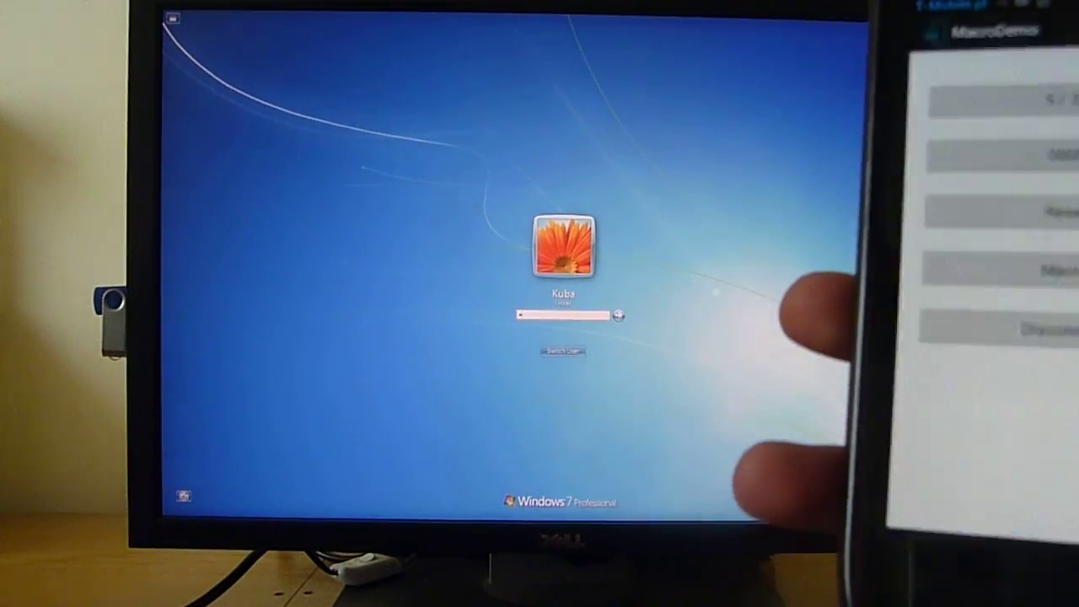